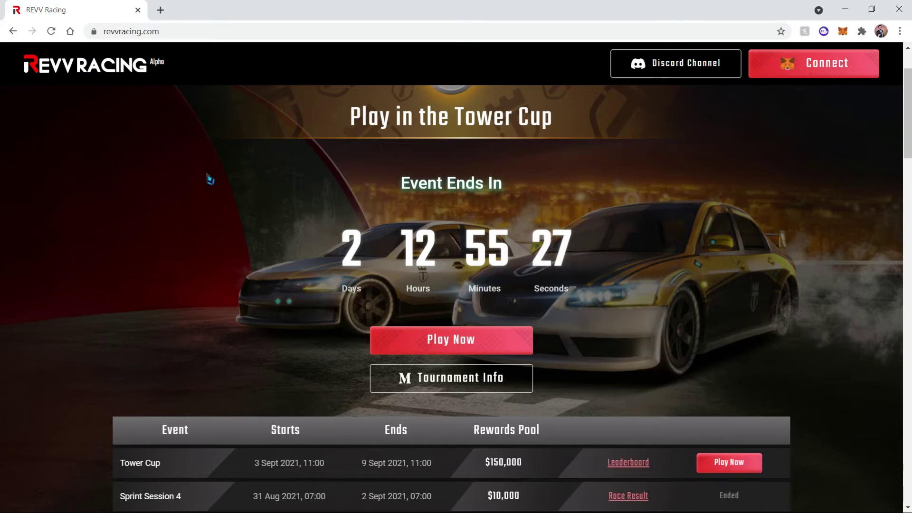
# Look over the Tower Cup event schedule and open opensea.io in a new tab.
pyautogui.scroll(-3, 209, 180)
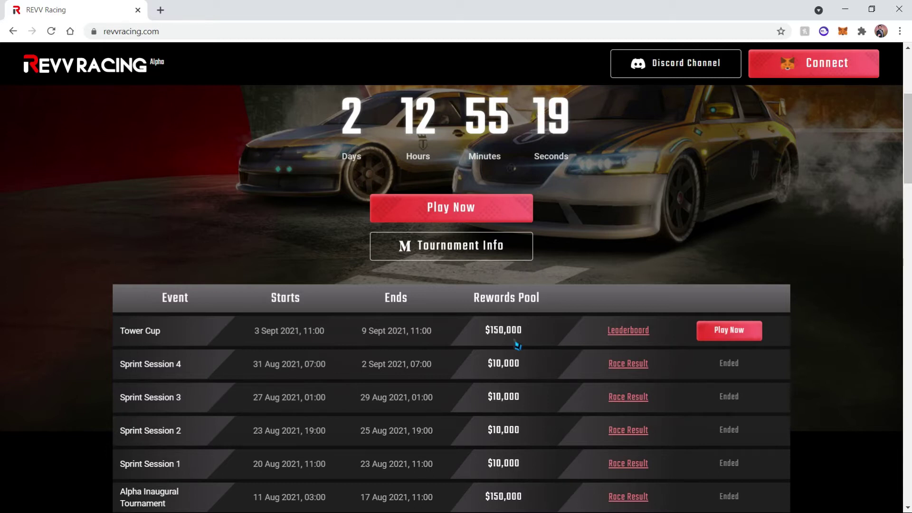
pyautogui.scroll(4, 517, 345)
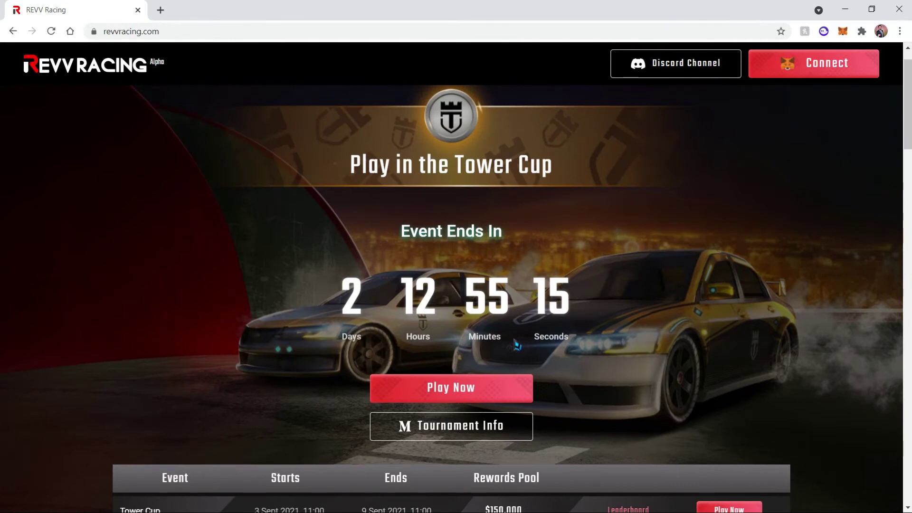
pyautogui.hotkey('ctrl', 't')
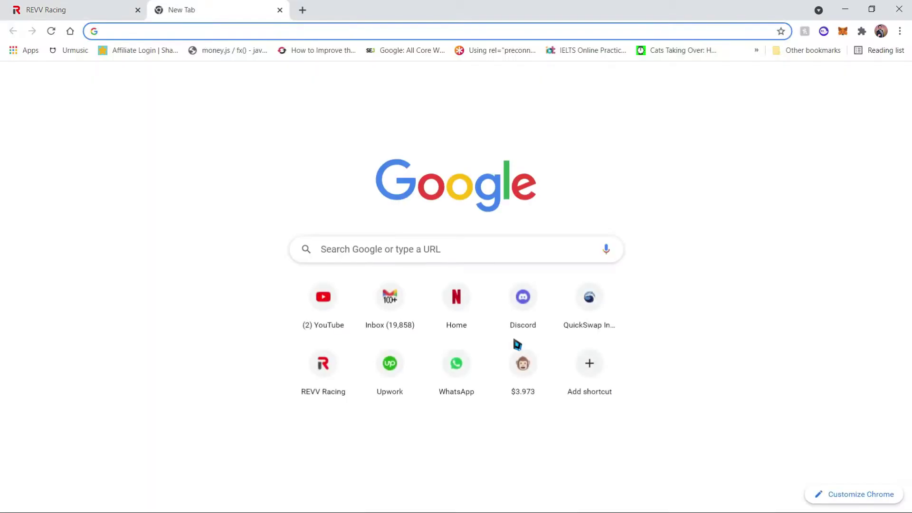
pyautogui.write('opensea.io')
pyautogui.press('Return')
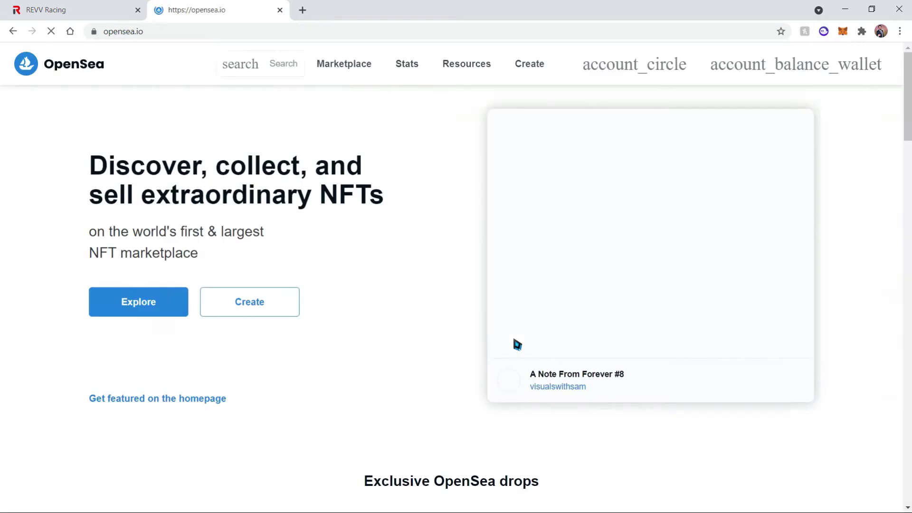
# Search OpenSea for "revv" and open the REVV Racing collection.
pyautogui.click(398, 72)
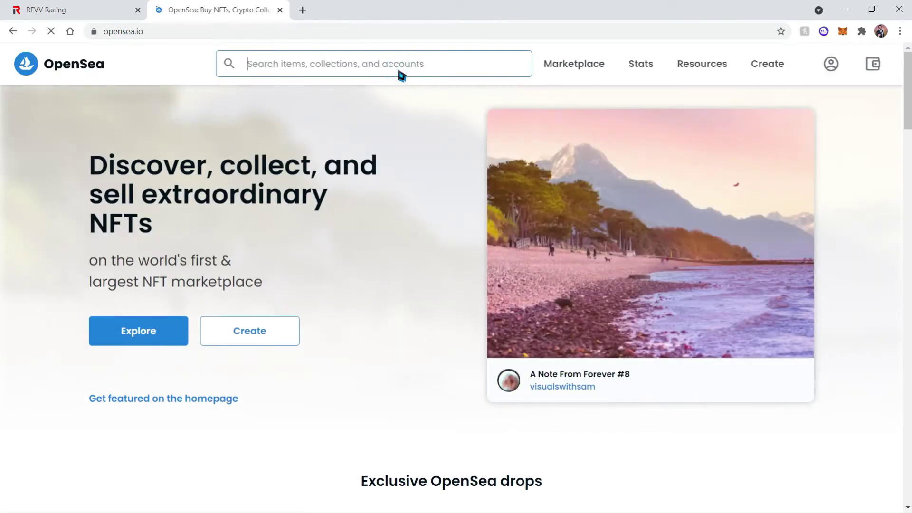
pyautogui.write('revv')
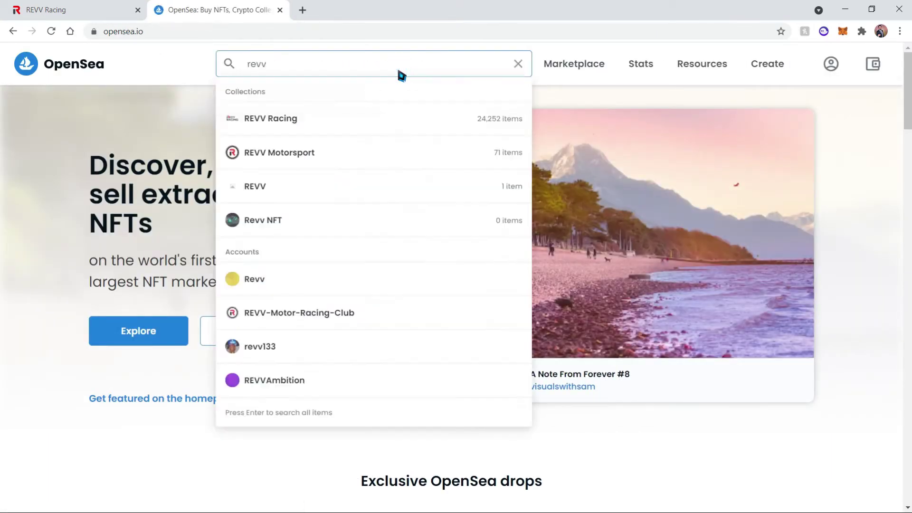
pyautogui.click(473, 117)
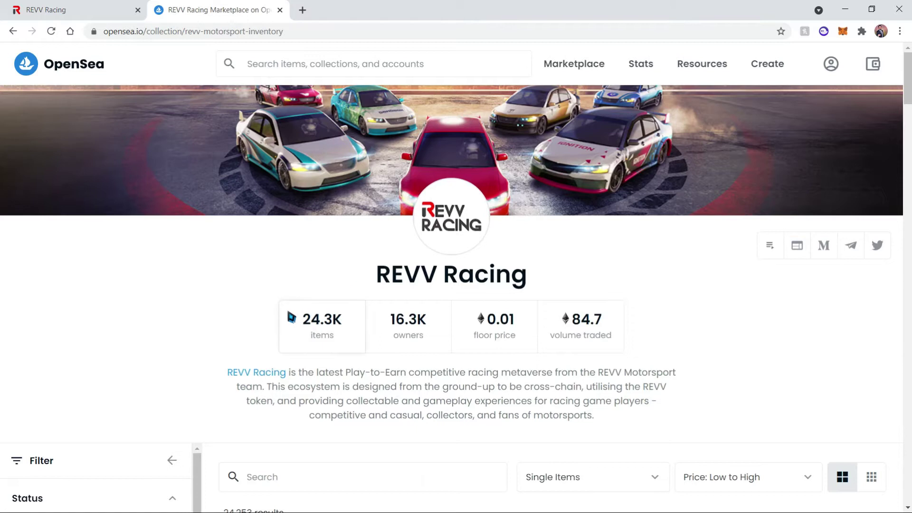
# Filter the REVV Racing collection's items to those with Buy Now status.
pyautogui.scroll(-3, 291, 317)
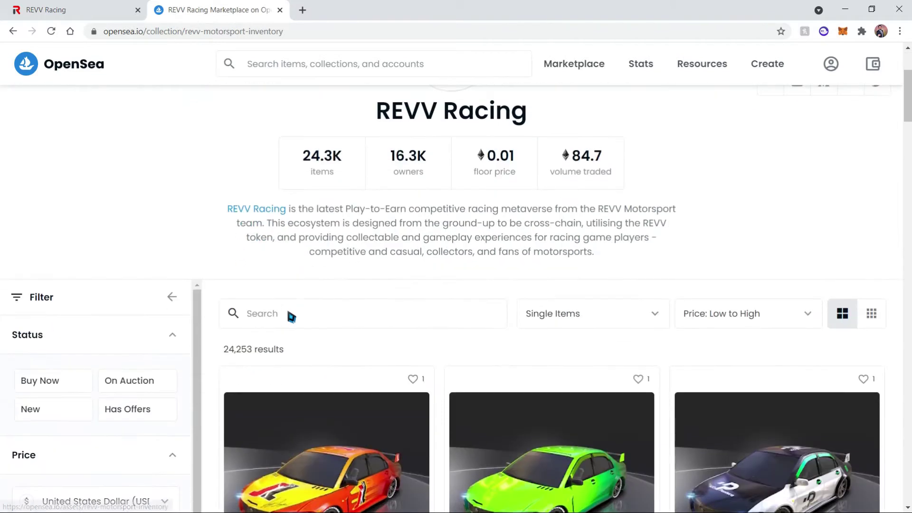
pyautogui.scroll(-4, 291, 318)
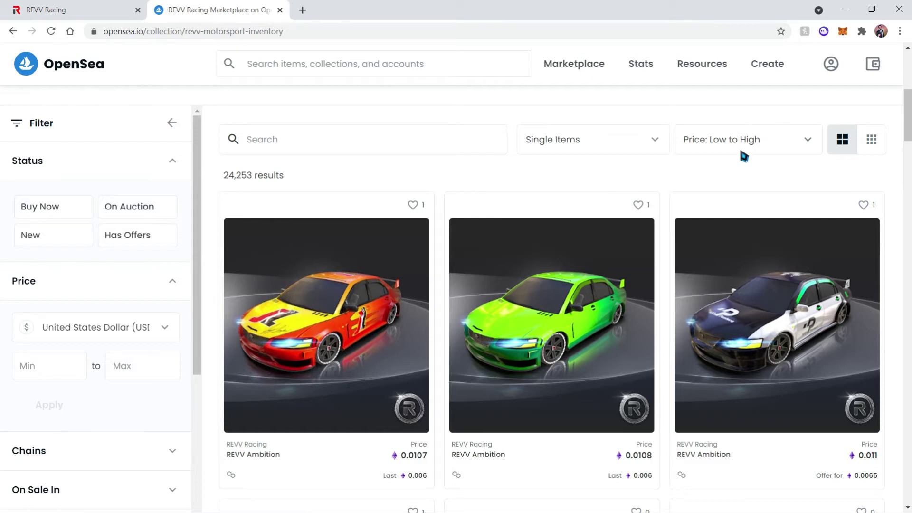
pyautogui.click(53, 207)
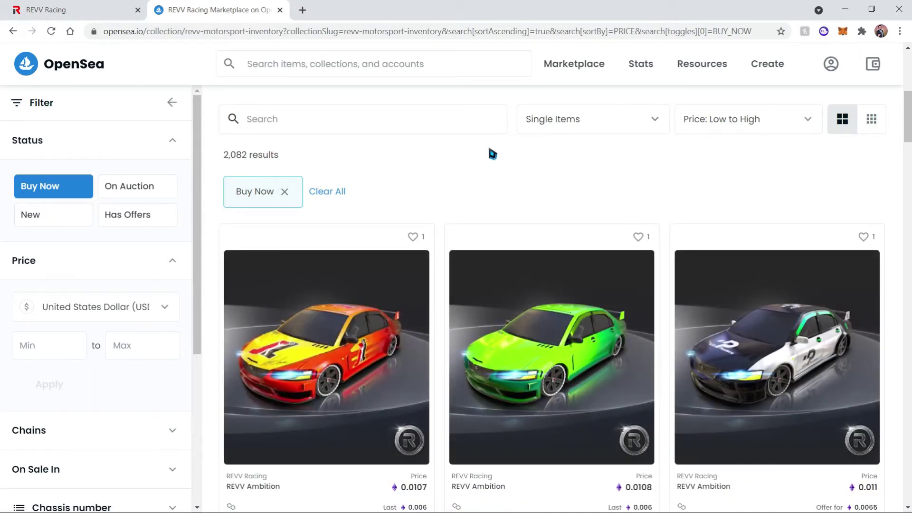
# Connect the MetaMask wallet to OpenSea with Account 1 and close the wallet sidebar.
pyautogui.scroll(-1, 489, 151)
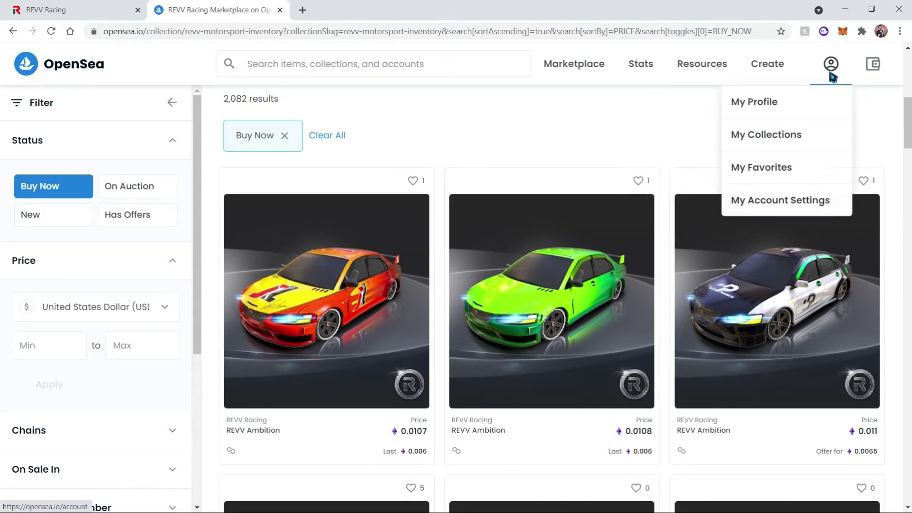
pyautogui.moveTo(823, 74)
pyautogui.click(873, 72)
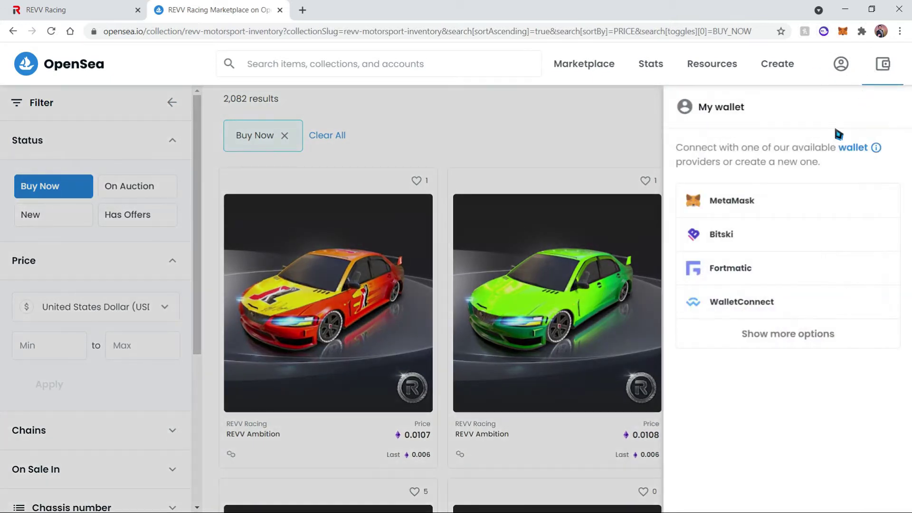
pyautogui.click(728, 202)
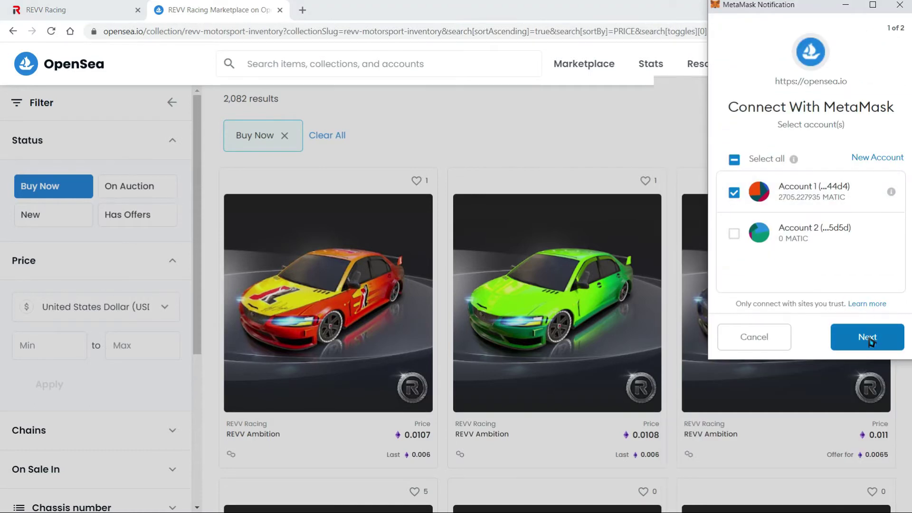
pyautogui.click(868, 337)
pyautogui.click(868, 339)
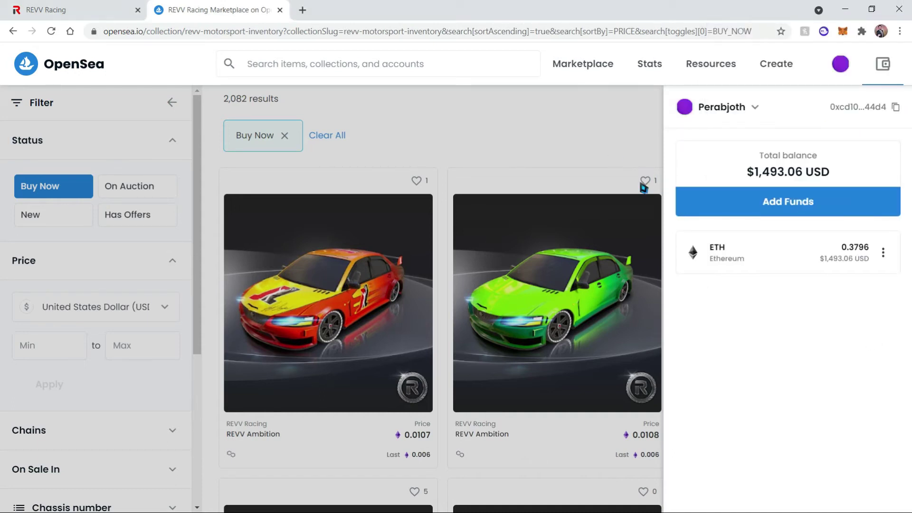
pyautogui.click(601, 169)
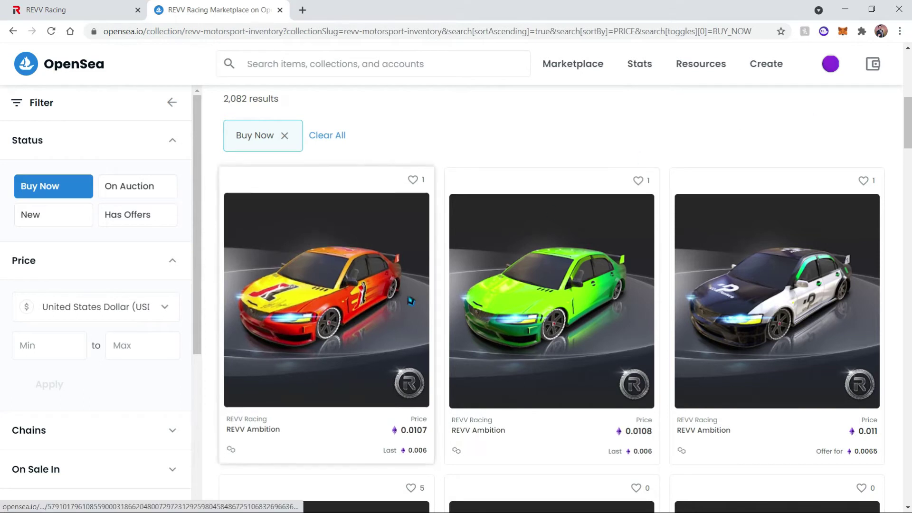
# View the red and yellow REVV Ambition listing, and open the account's own profile to look at its collected cars.
pyautogui.click(362, 323)
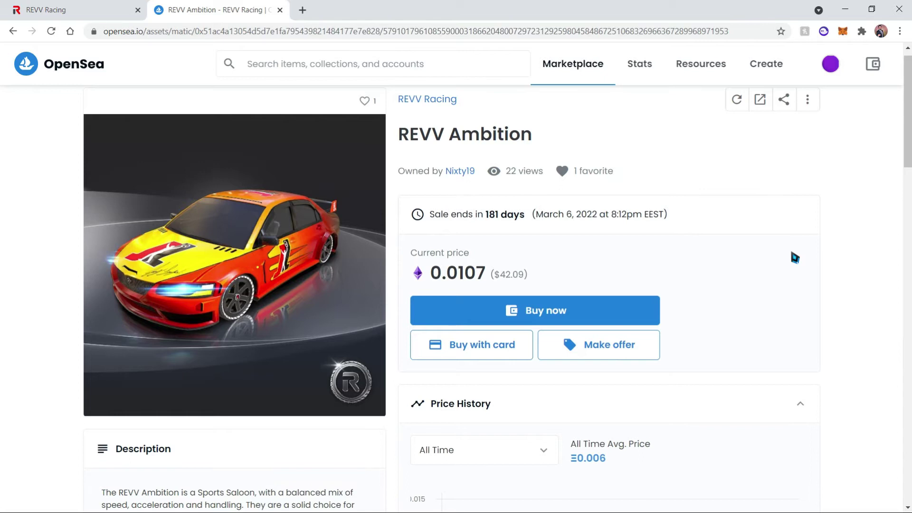
pyautogui.moveTo(836, 77)
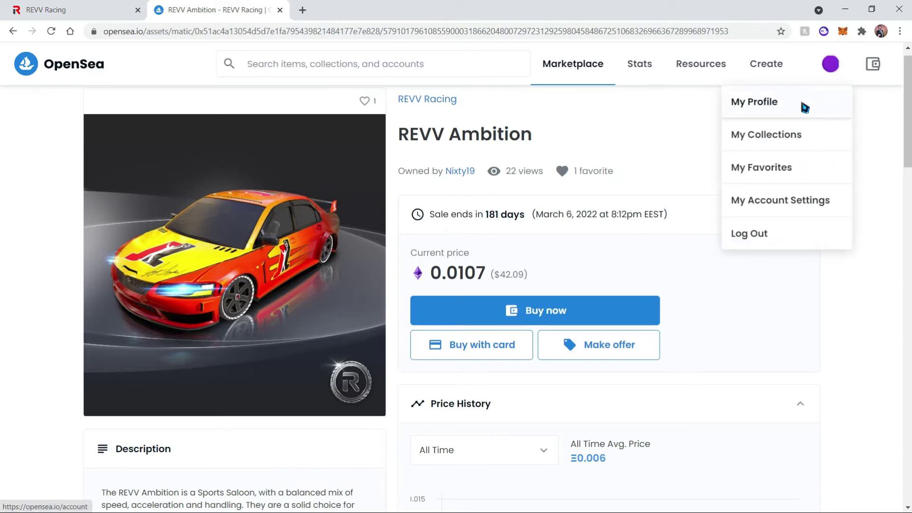
pyautogui.click(802, 104)
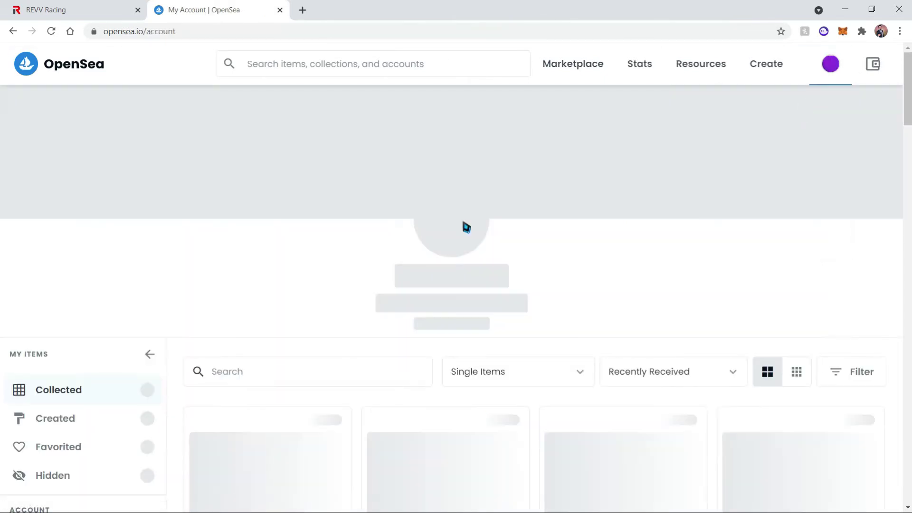
pyautogui.scroll(-3, 416, 259)
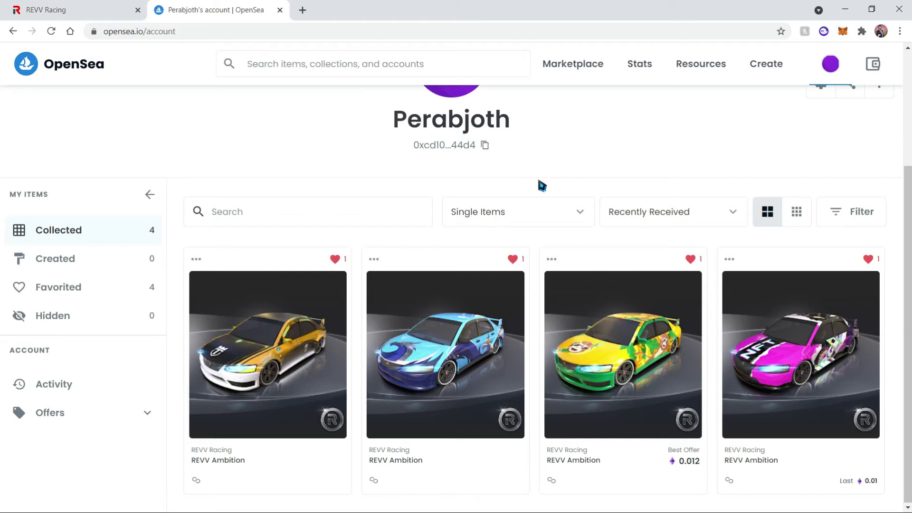
# Search Windows for "graphi" and open the Graphics settings.
pyautogui.press('super')
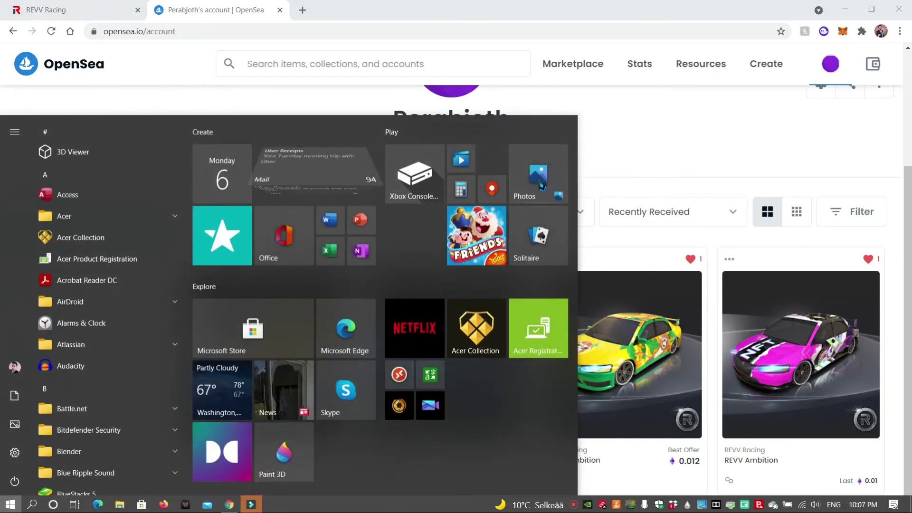
pyautogui.press('super')
pyautogui.press('super')
pyautogui.write('graphi')
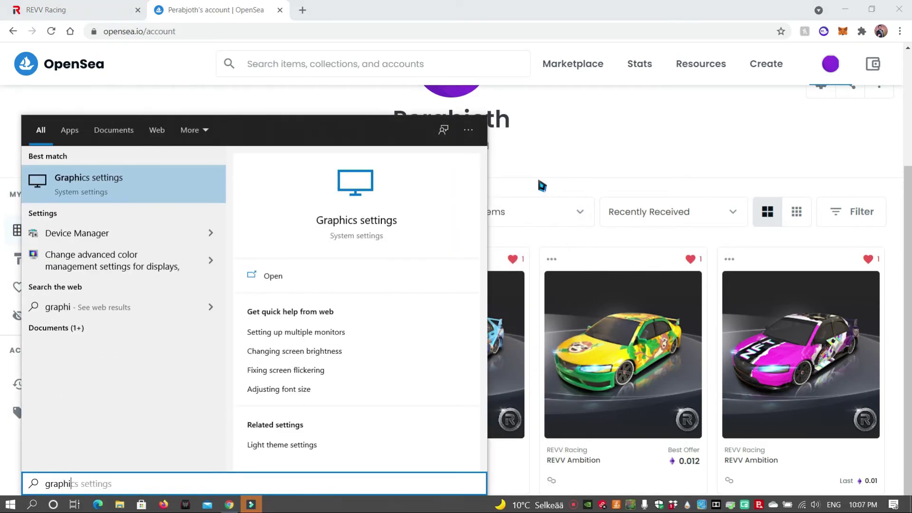
pyautogui.press('Escape')
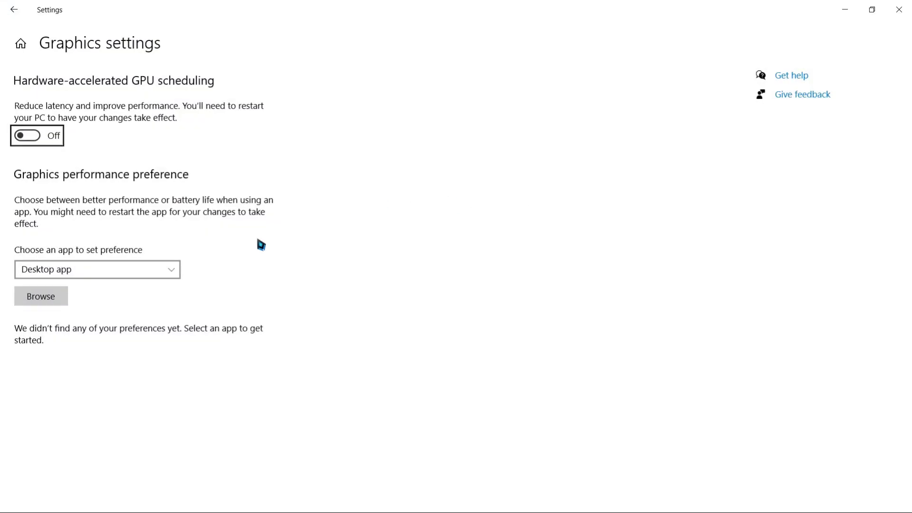
# Browse for a desktop app to set a graphics preference for, going to the Program Files (x86) folder on drive C.
pyautogui.click(43, 302)
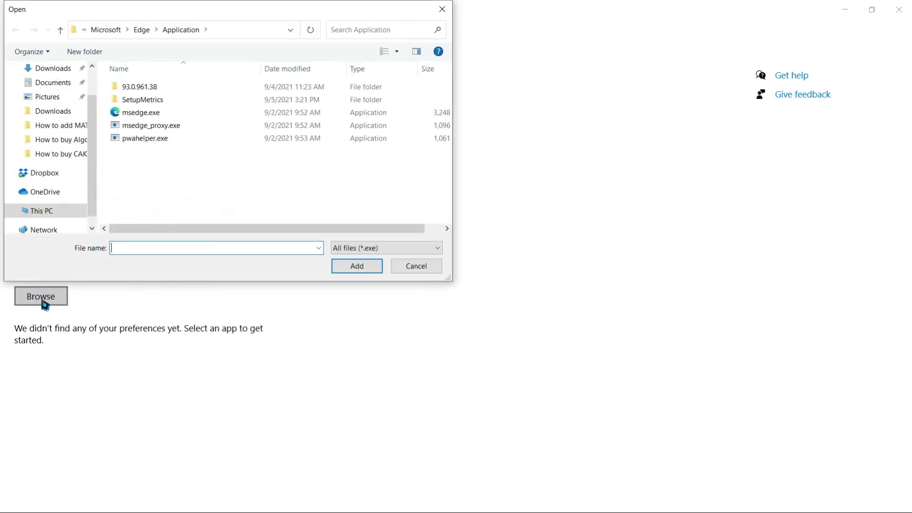
pyautogui.click(427, 267)
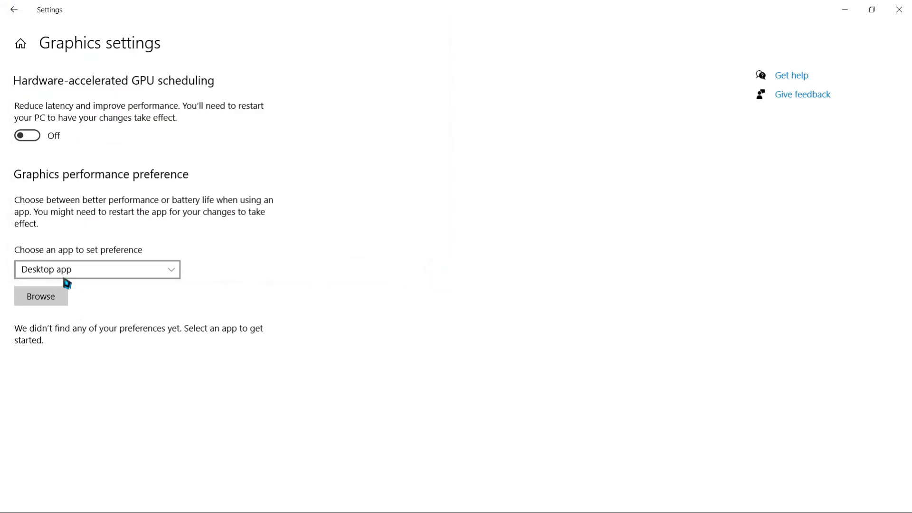
pyautogui.click(63, 297)
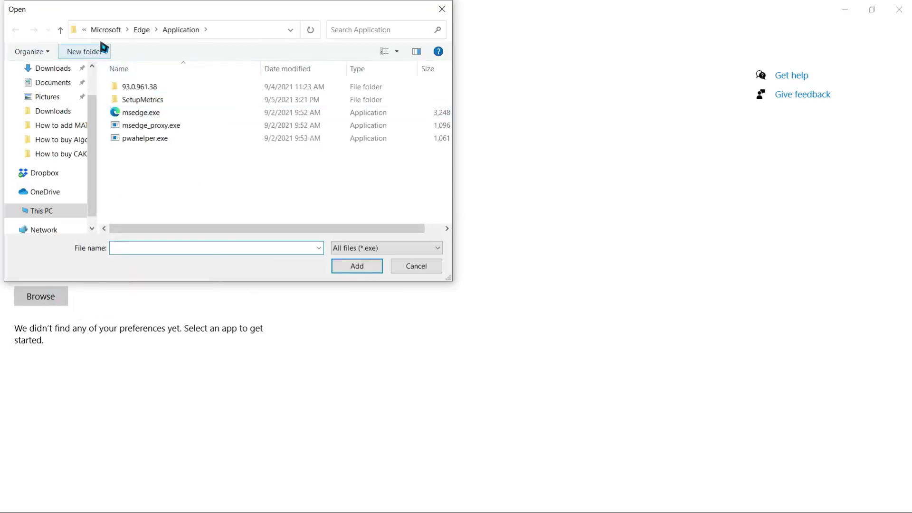
pyautogui.click(84, 30)
pyautogui.click(84, 30)
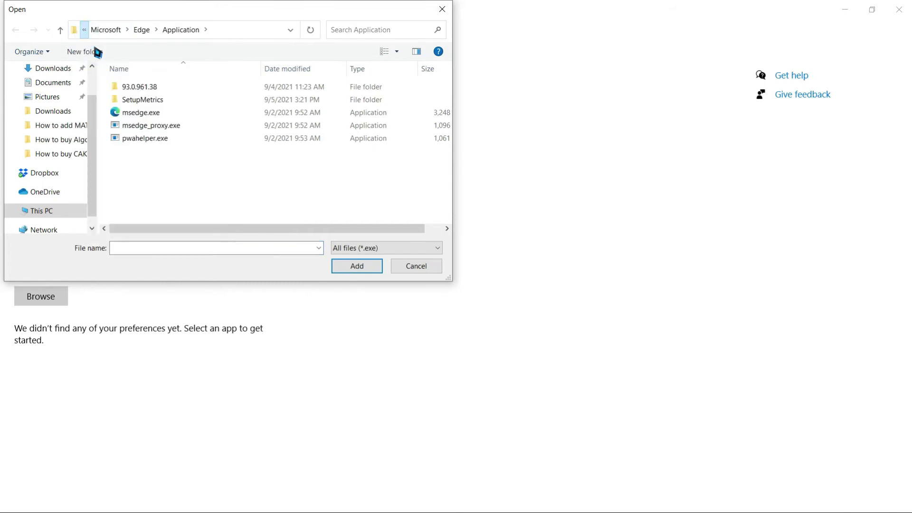
pyautogui.click(85, 32)
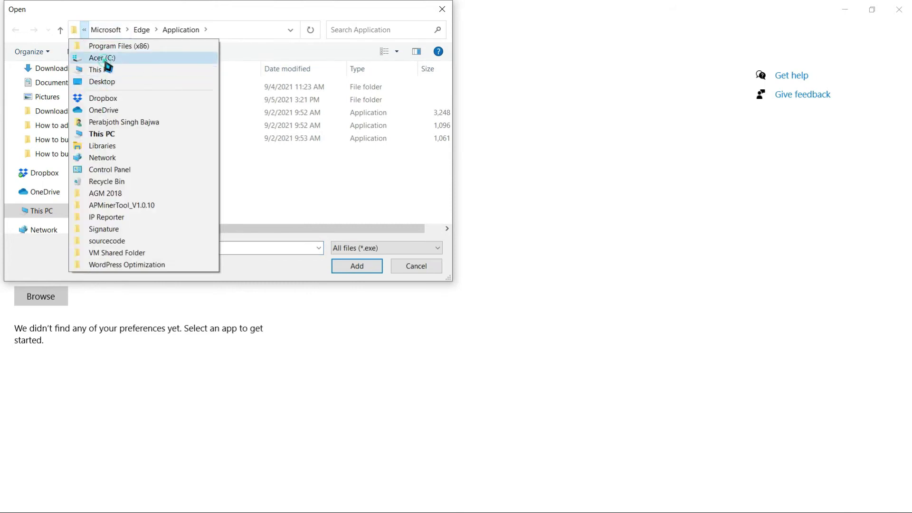
pyautogui.click(105, 61)
pyautogui.doubleClick(199, 127)
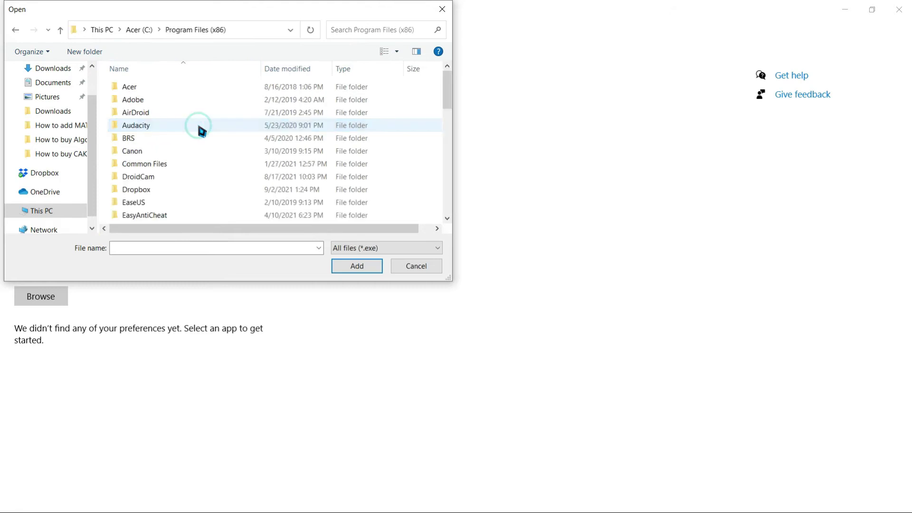
pyautogui.click(199, 126)
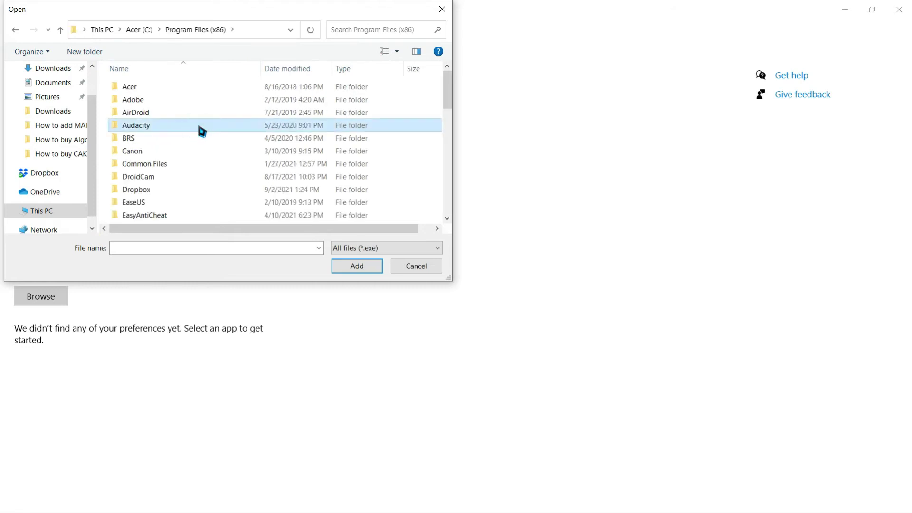
# Add msedge.exe from the Microsoft\Edge\Application folder to the graphics performance preference list.
pyautogui.write('micro')
pyautogui.press('Return')
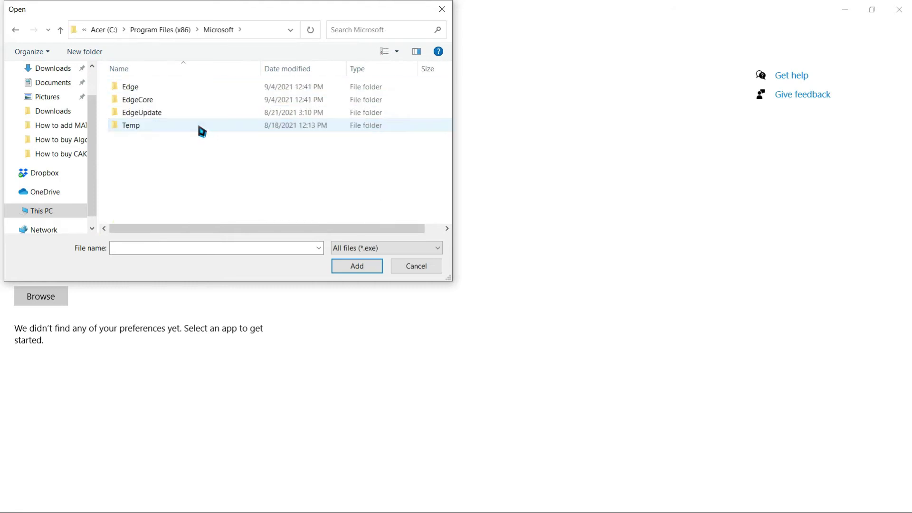
pyautogui.write('edgec')
pyautogui.press('Return')
pyautogui.press('BackSpace')
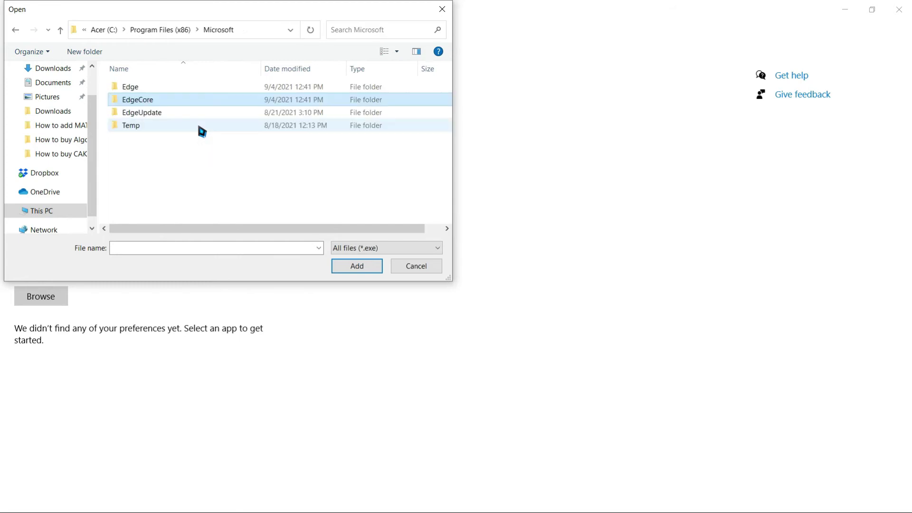
pyautogui.press('Up')
pyautogui.press('Return')
pyautogui.write('a')
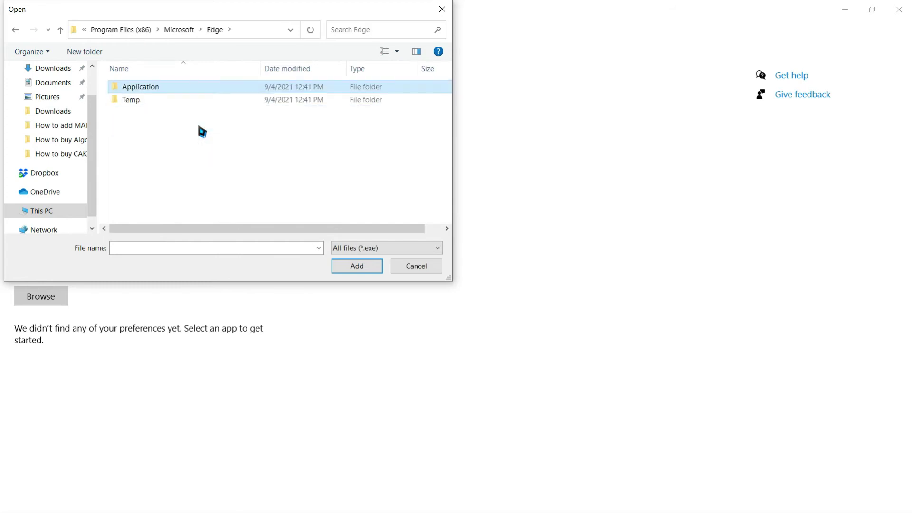
pyautogui.press('Return')
pyautogui.write('m')
pyautogui.press('Return')
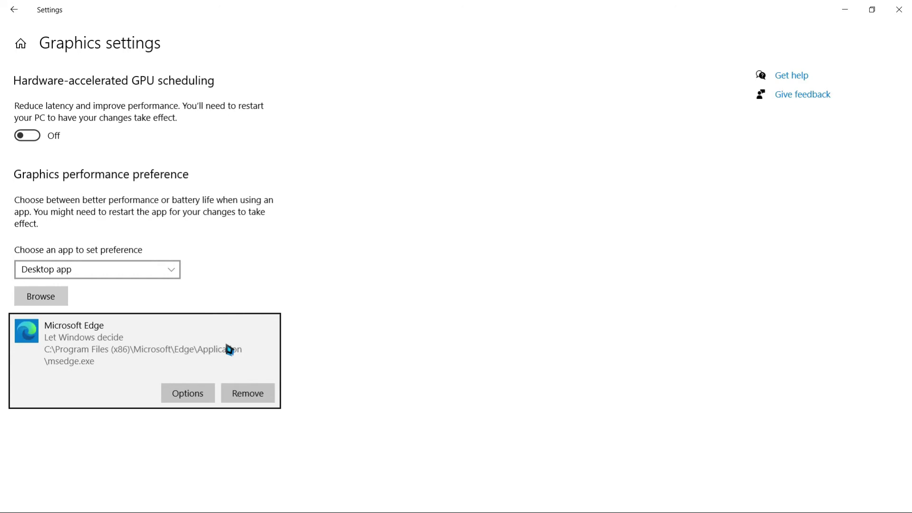
# Set Microsoft Edge's graphics preference to High performance and save it.
pyautogui.click(190, 397)
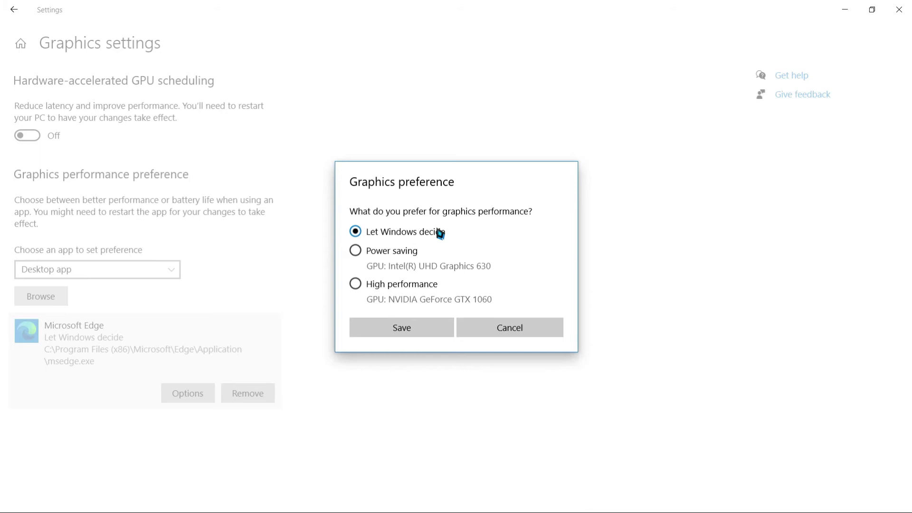
pyautogui.click(356, 284)
pyautogui.click(392, 332)
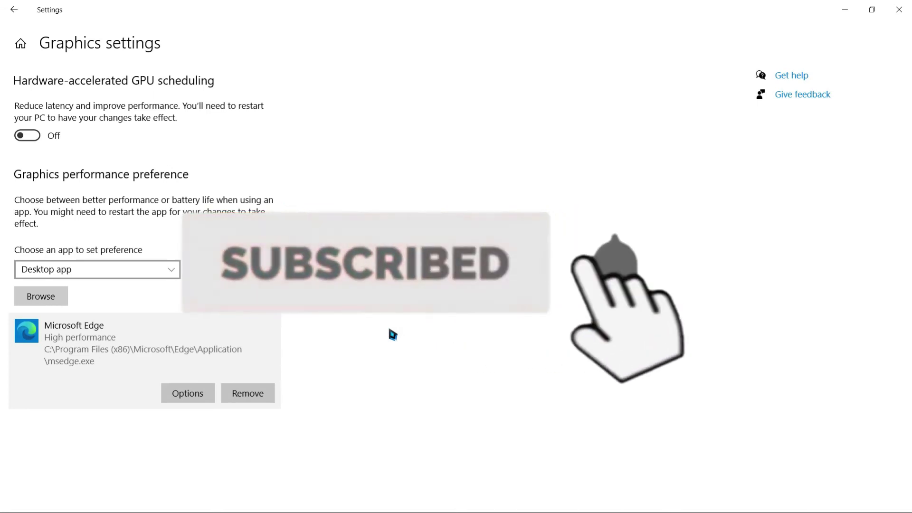
# Switch to Microsoft Edge and go to the revvracing.com website.
pyautogui.press('super')
pyautogui.write('edge')
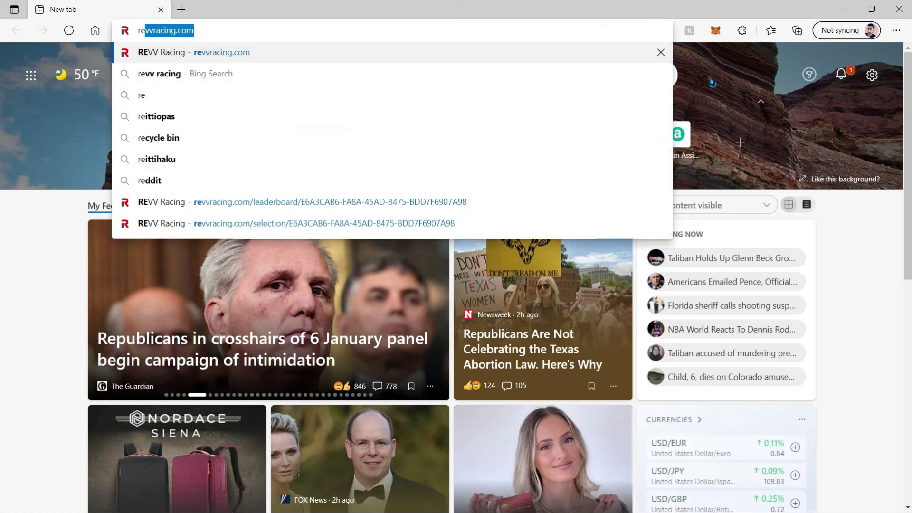
pyautogui.write('vvracing.com')
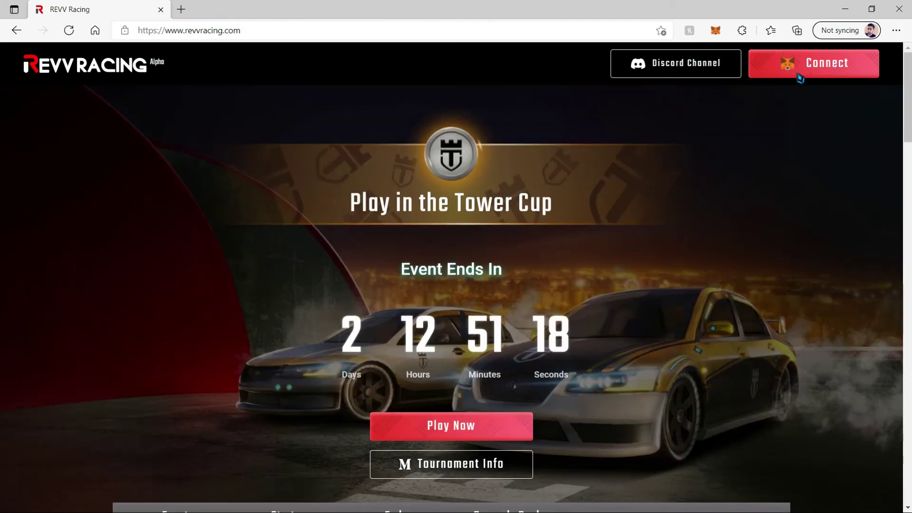
# Connect MetaMask Account 1 to REVV Racing and allow the site to view the account's address.
pyautogui.click(800, 77)
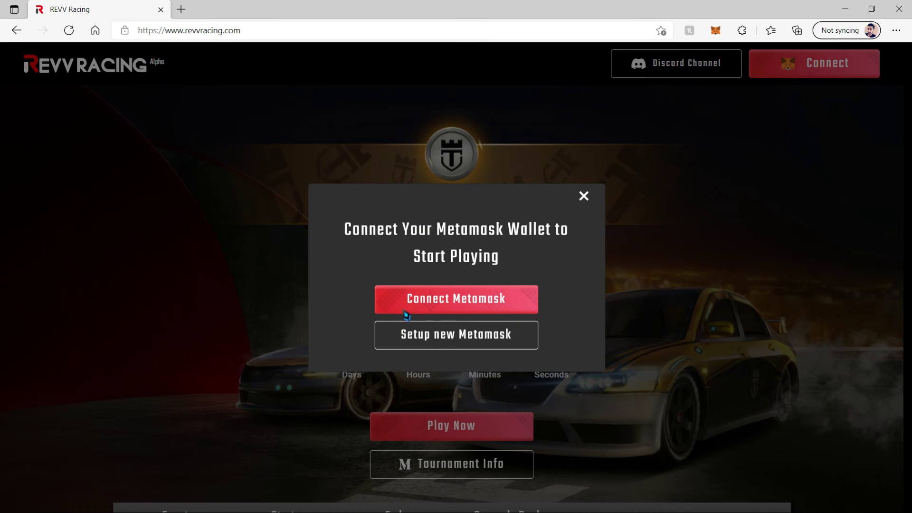
pyautogui.click(406, 313)
pyautogui.click(855, 335)
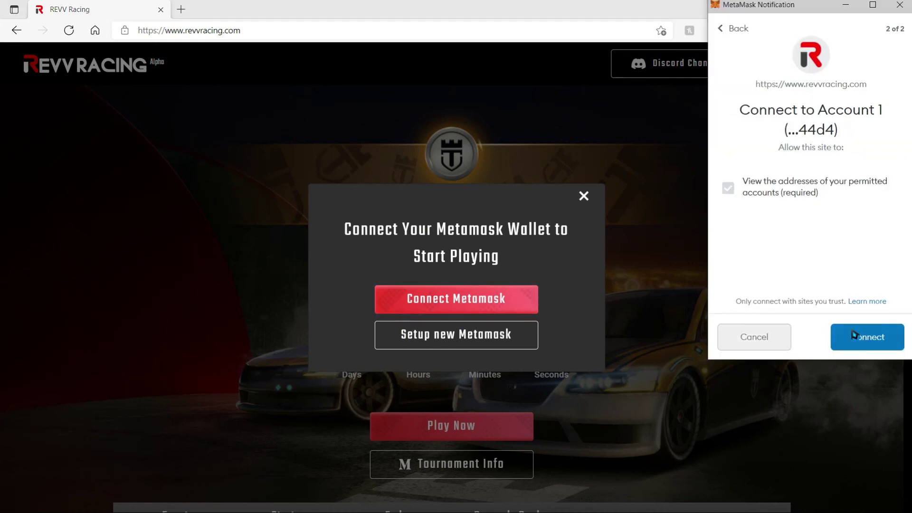
pyautogui.click(854, 336)
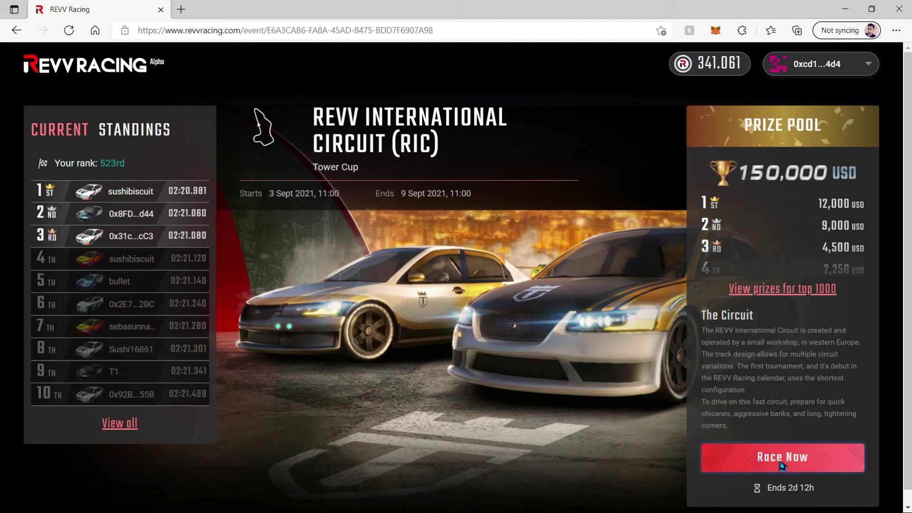
# Enter the Tower Cup race at REVV International Circuit and look over the available cars on the selection page.
pyautogui.click(782, 466)
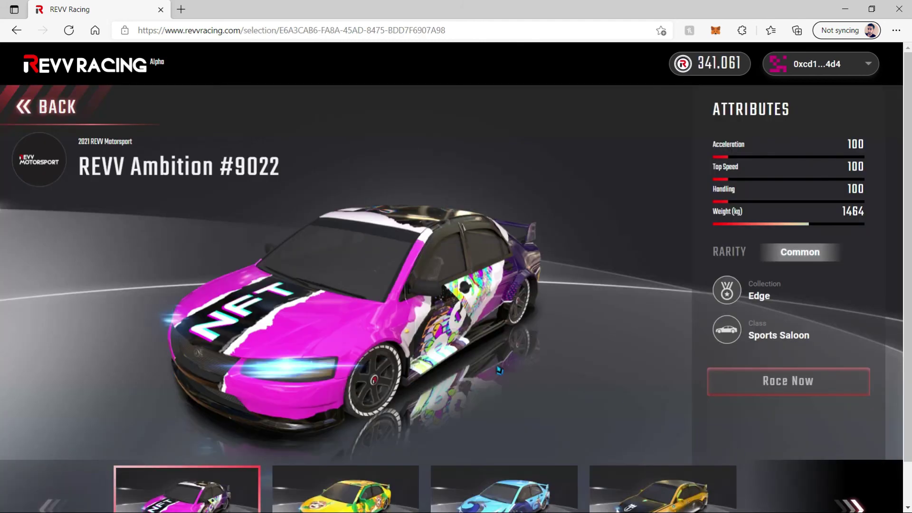
pyautogui.scroll(-1, 499, 370)
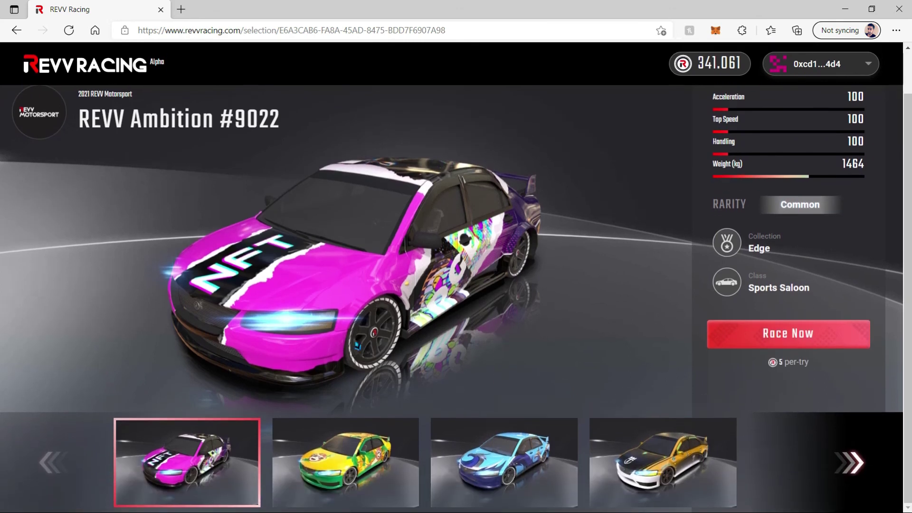
pyautogui.scroll(1, 677, 448)
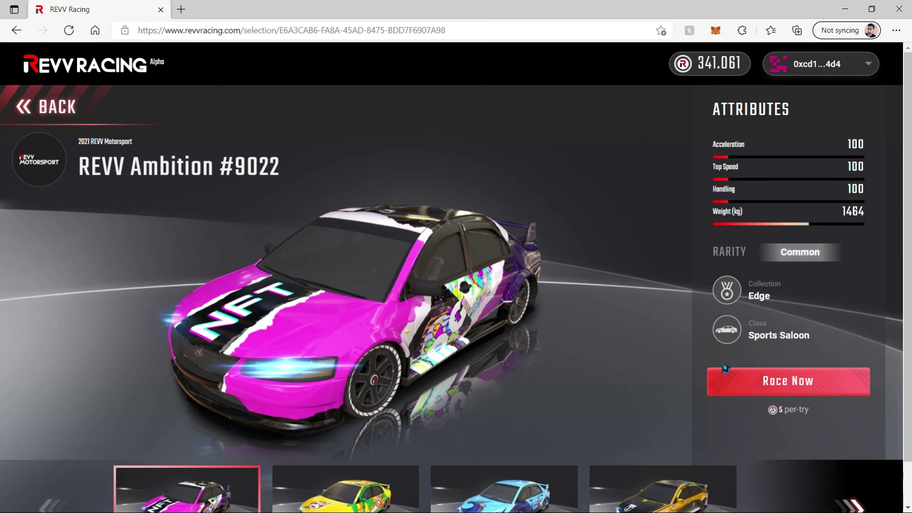
# Request a race with the REVV Ambition #9022 car and reject the MetaMask transfer transaction.
pyautogui.click(775, 391)
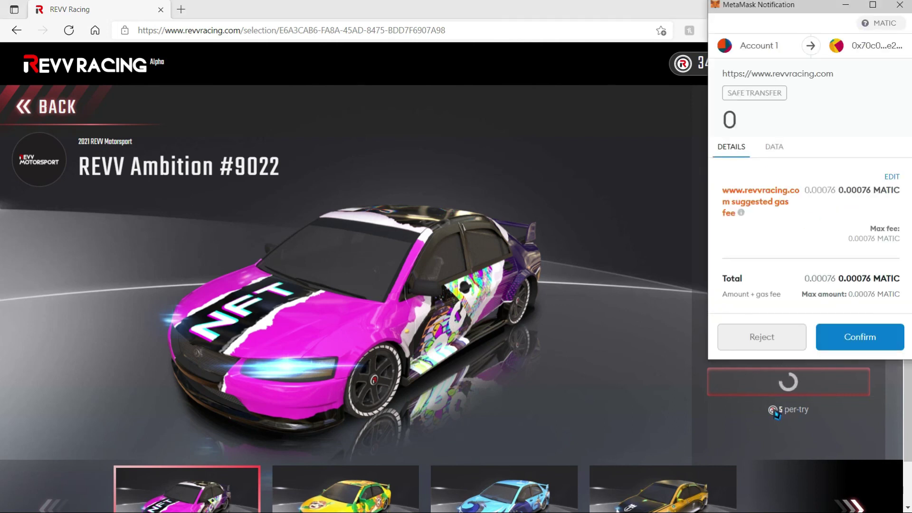
pyautogui.click(770, 341)
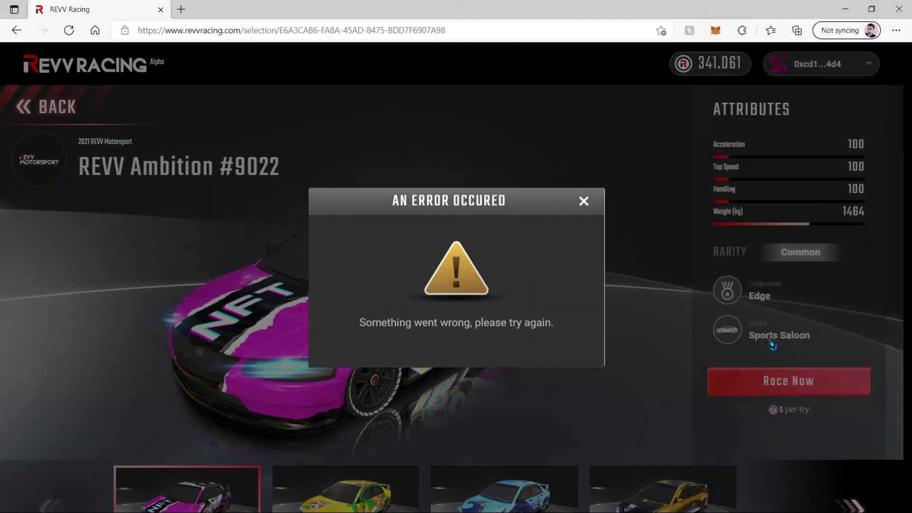